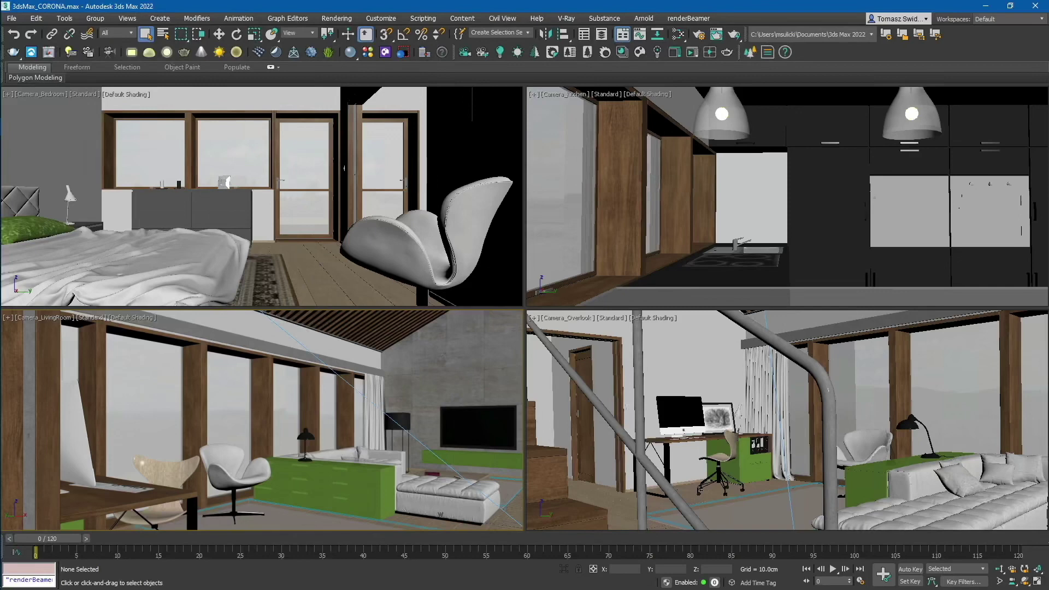
Open Corona Render Setup from the Rendering menu and view its Scene settings (pass limit 100).
click(336, 18)
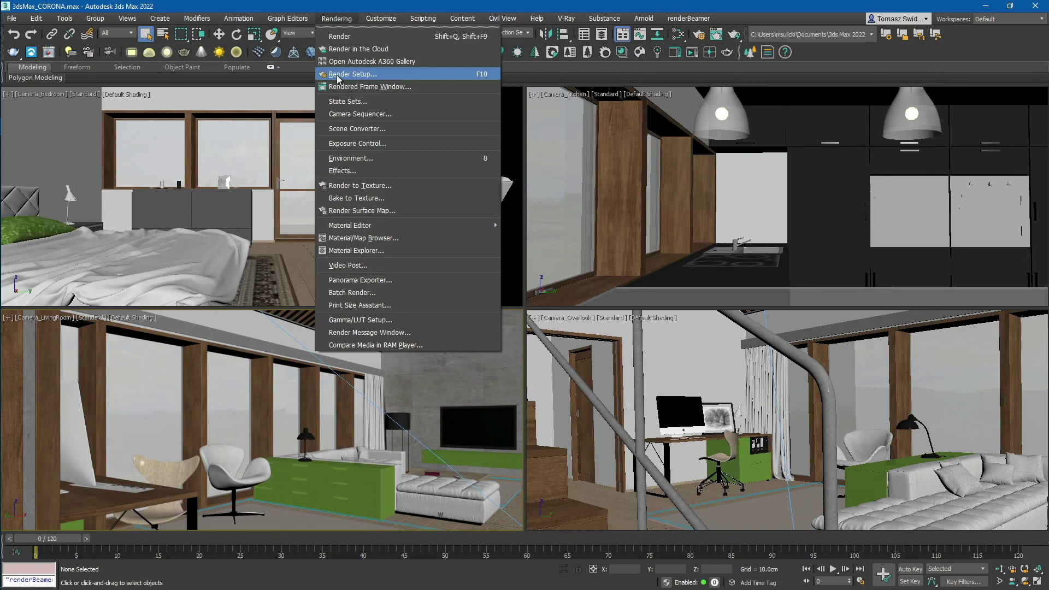
click(337, 77)
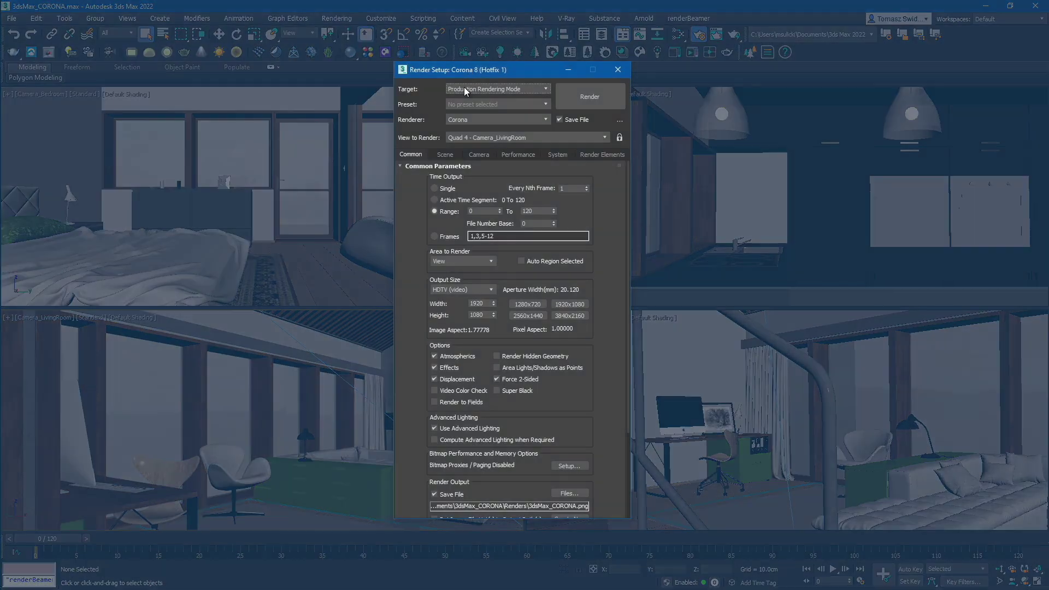
click(446, 155)
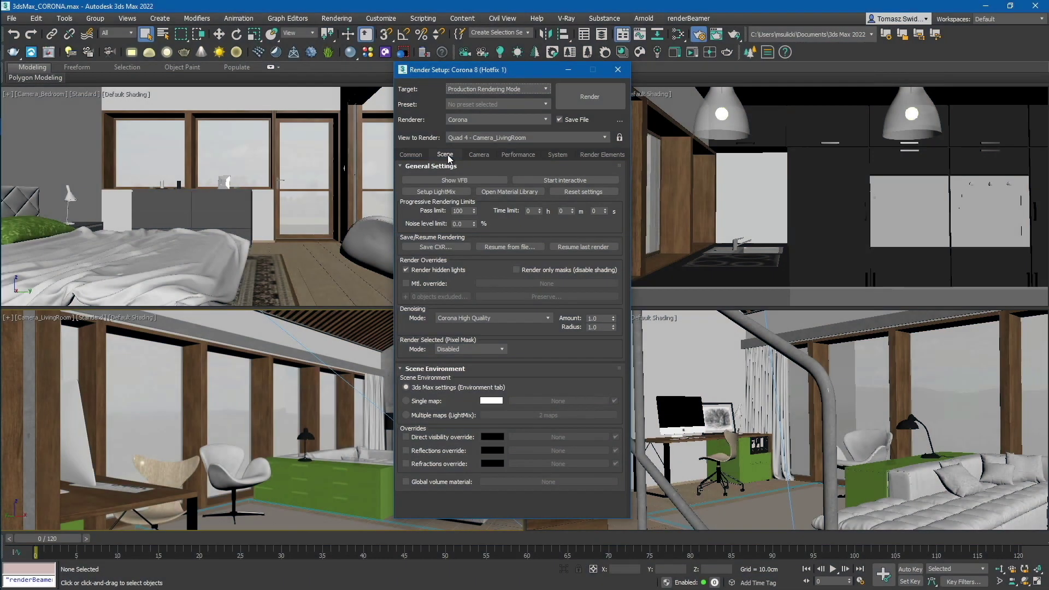
Switch Render Setup to the Corona Performance settings.
click(512, 154)
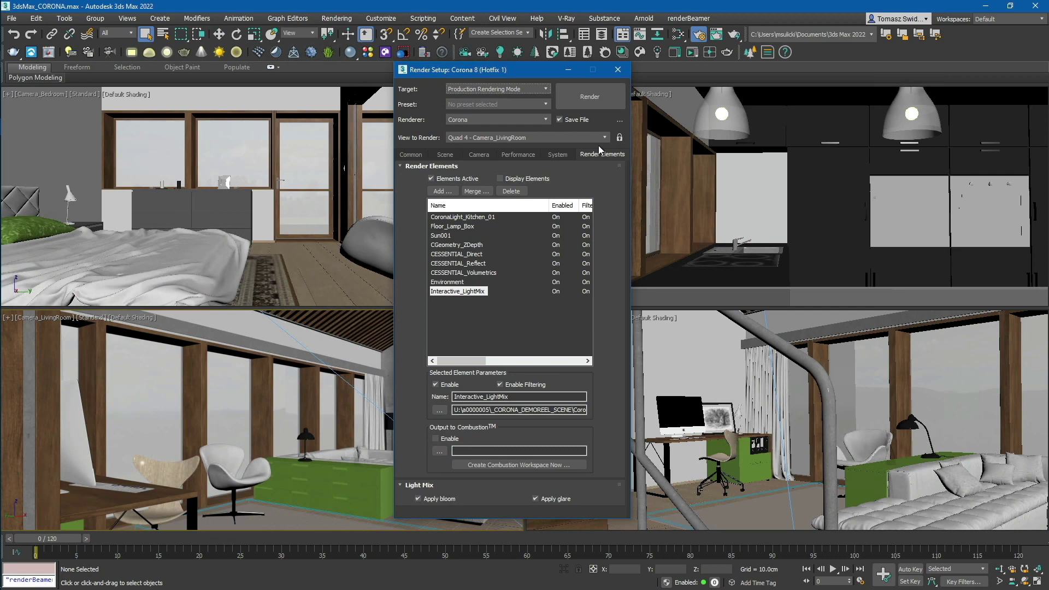
Save the scene with File > Save and bring up the renderBeamer menu.
click(618, 70)
click(11, 18)
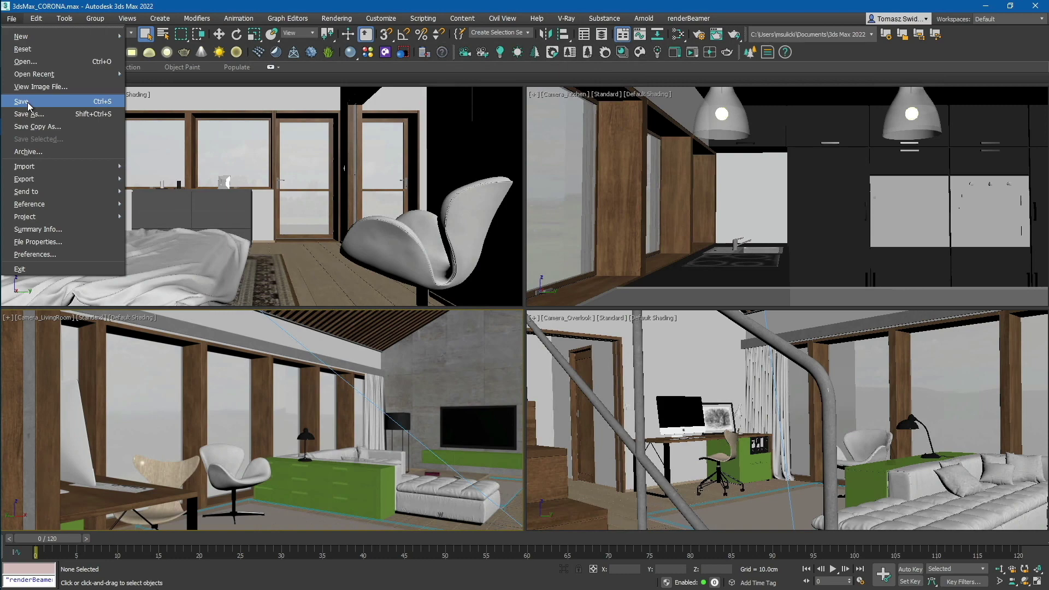
click(27, 102)
click(694, 18)
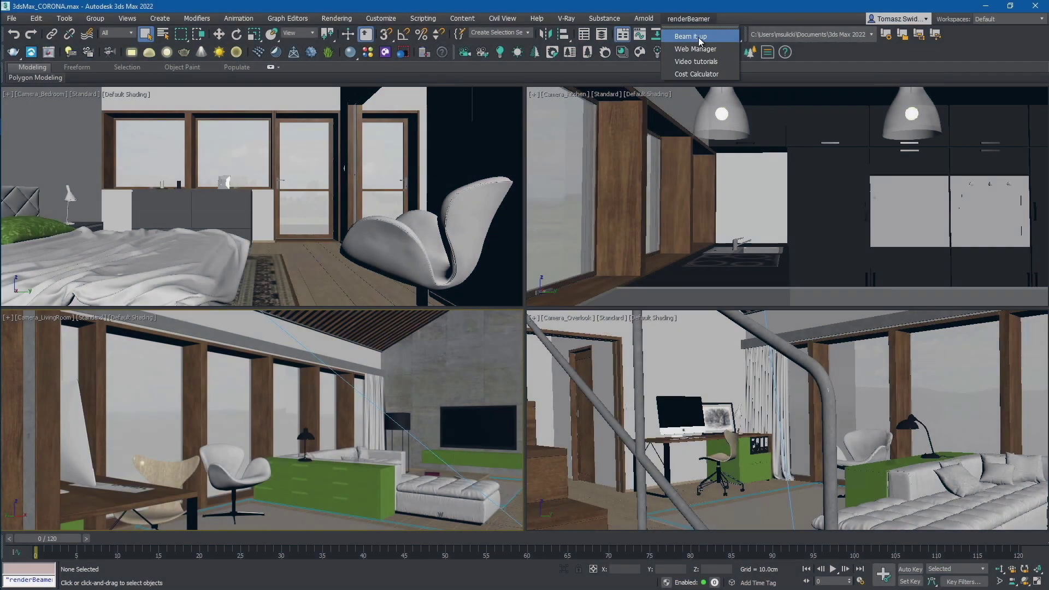
Open renderBeamer's Beam it up dialog and list its three render modes.
click(698, 37)
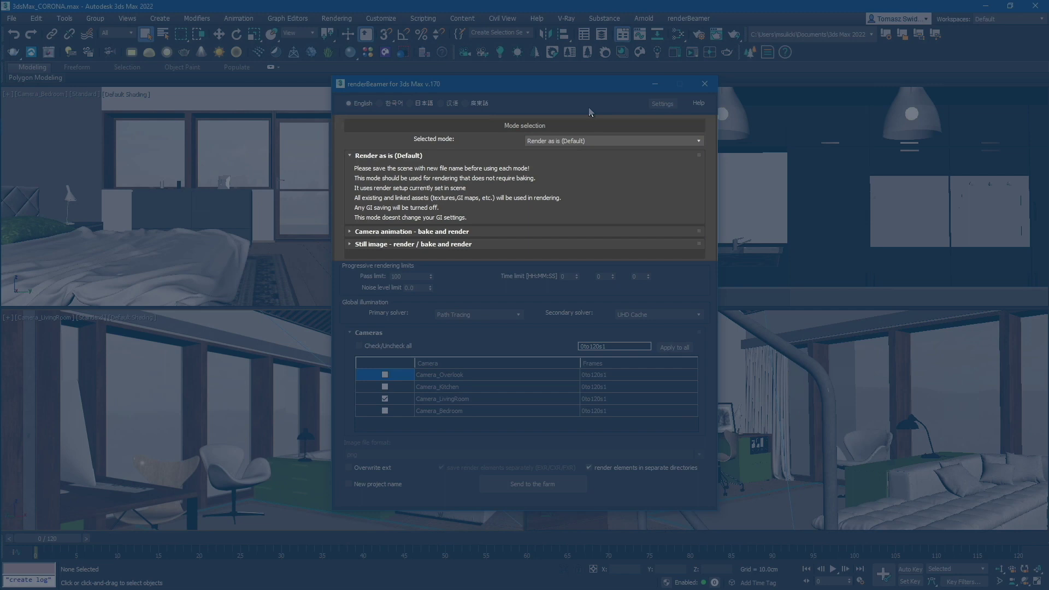
click(584, 143)
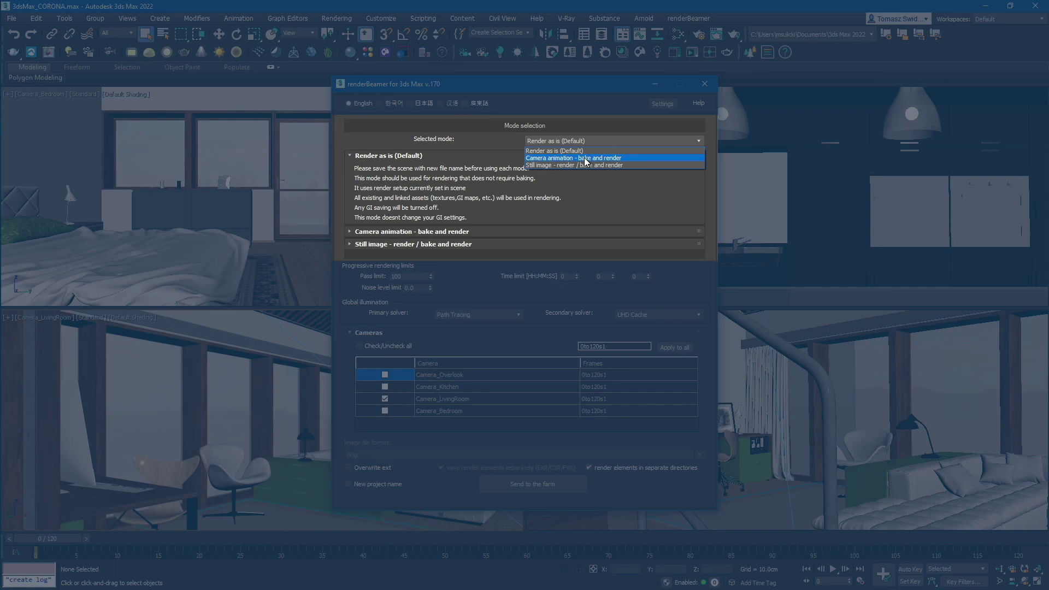
Set renderBeamer to Camera animation - bake and render, with Baking Step 10.
click(585, 157)
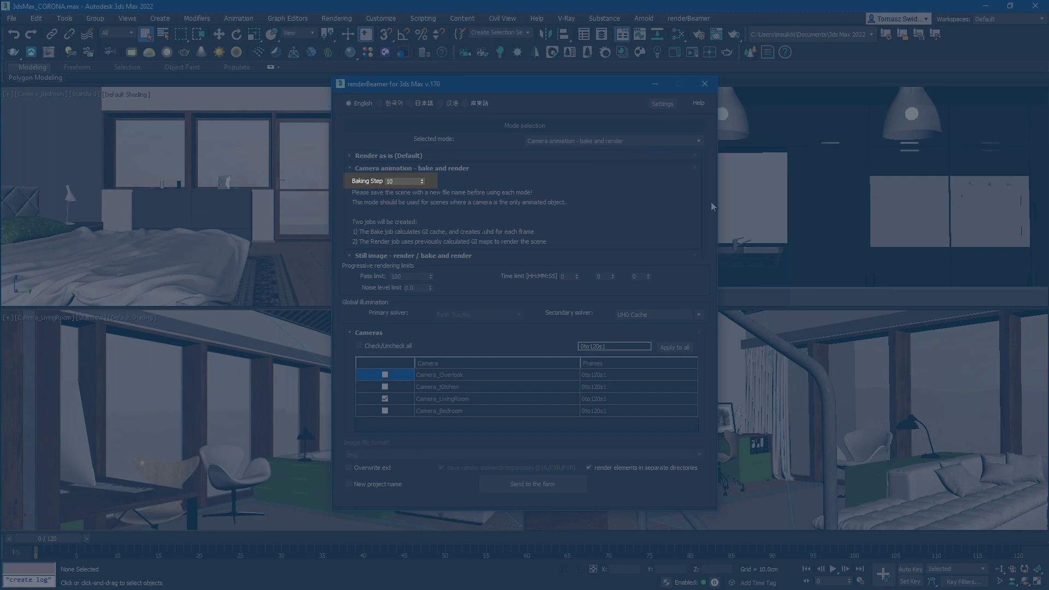
Switch renderBeamer to Still image - render / bake and render mode with 10 strips.
click(682, 140)
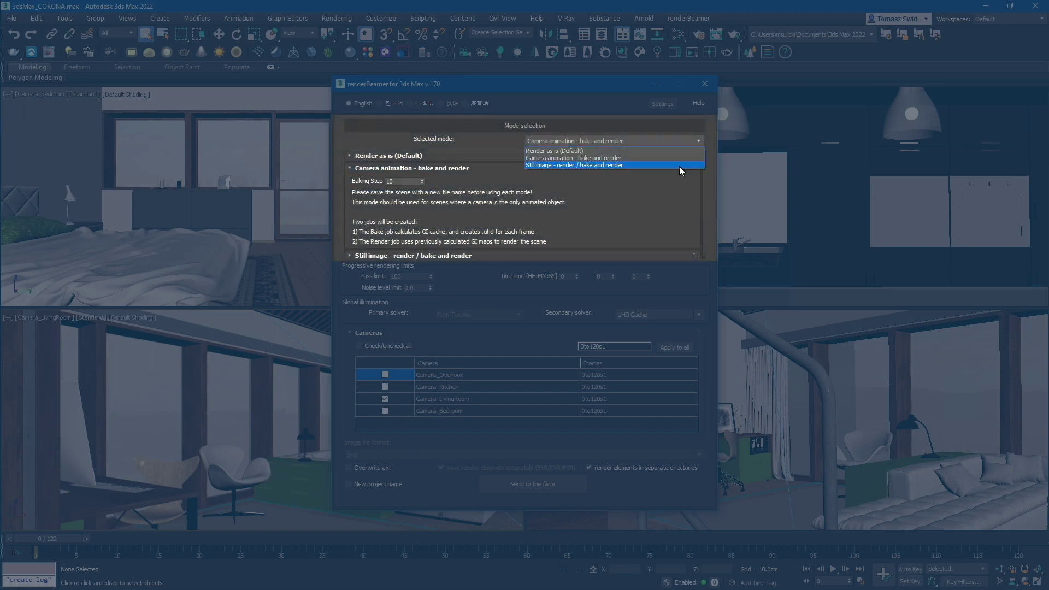
click(679, 165)
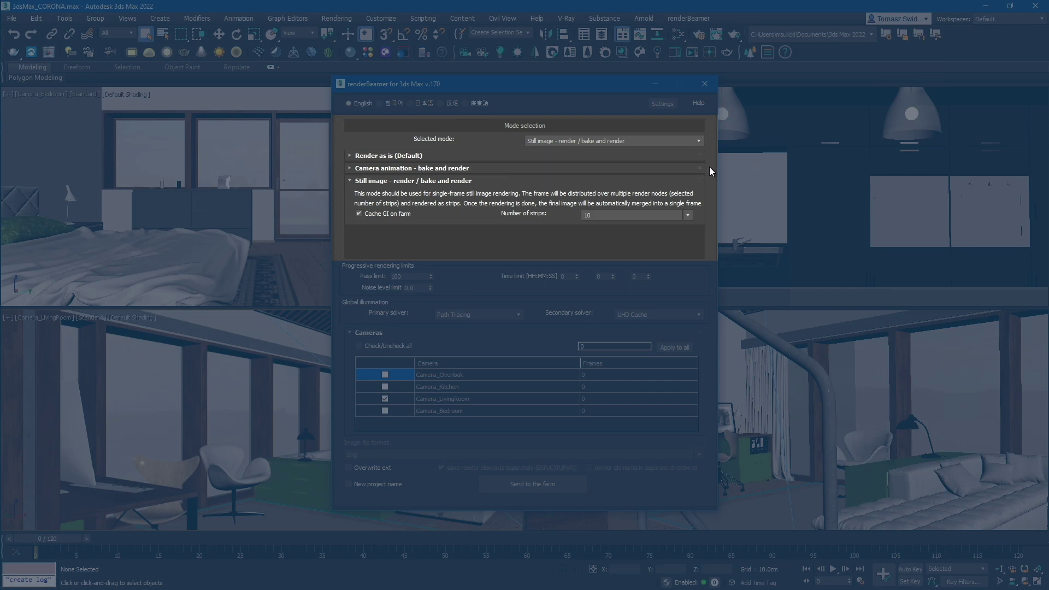
click(684, 138)
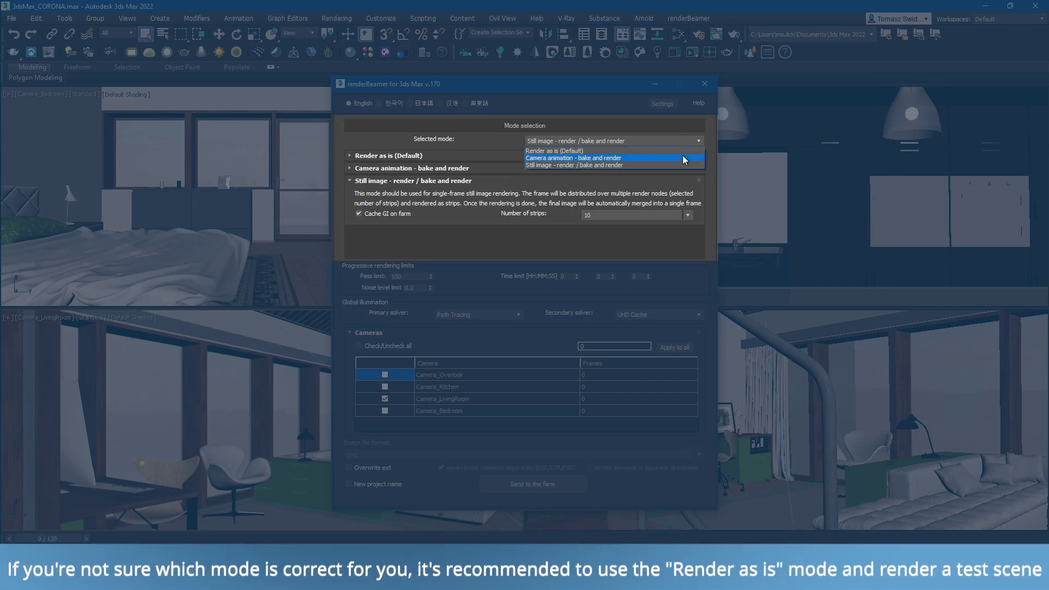
Return renderBeamer to Camera animation - bake and render mode.
click(682, 157)
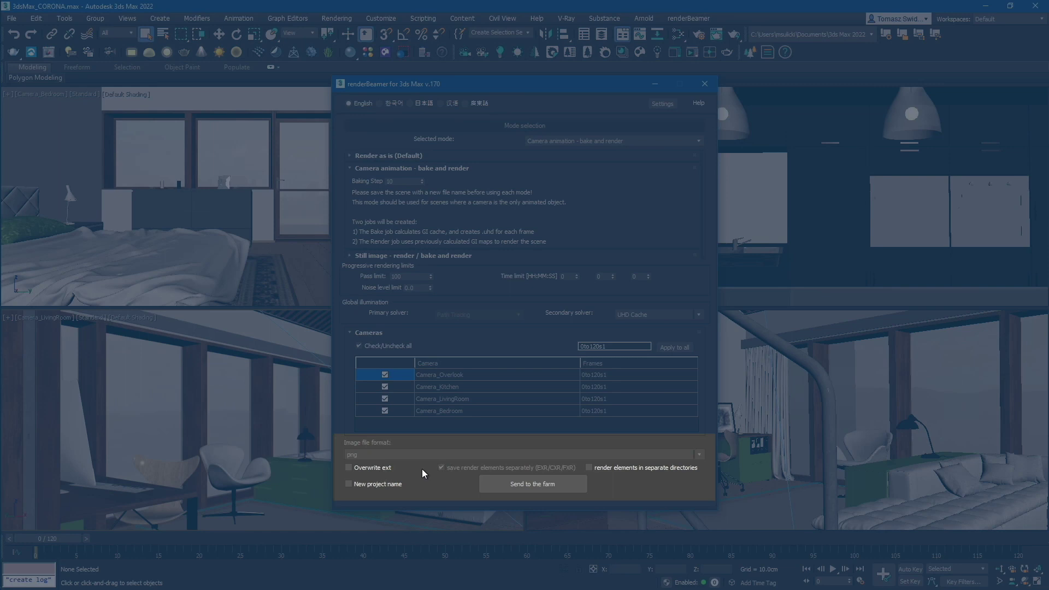
Enable Overwrite exist and keep png as the output image format.
click(378, 467)
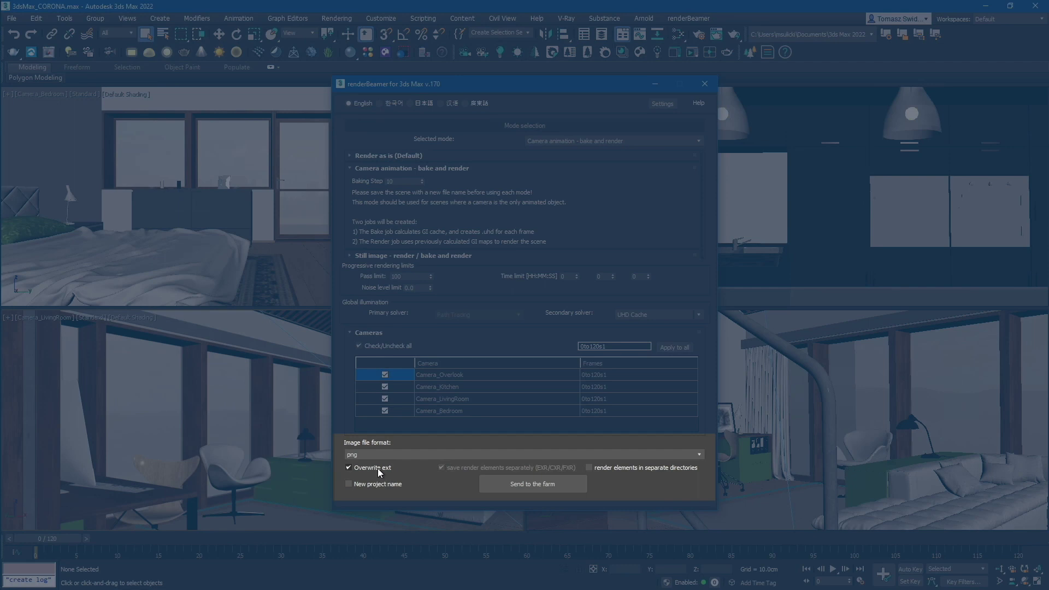
click(401, 453)
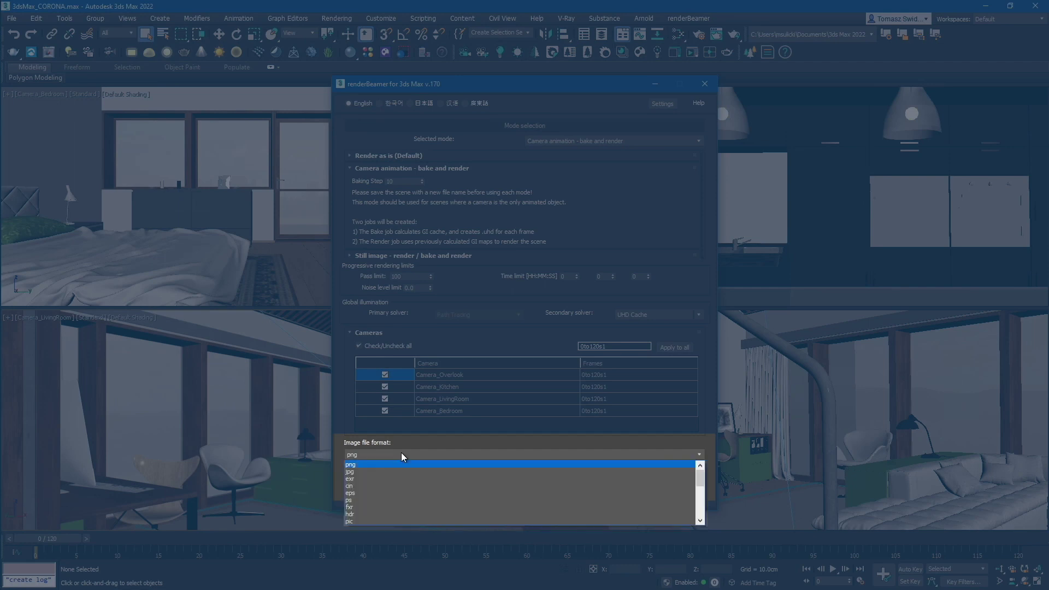
click(401, 454)
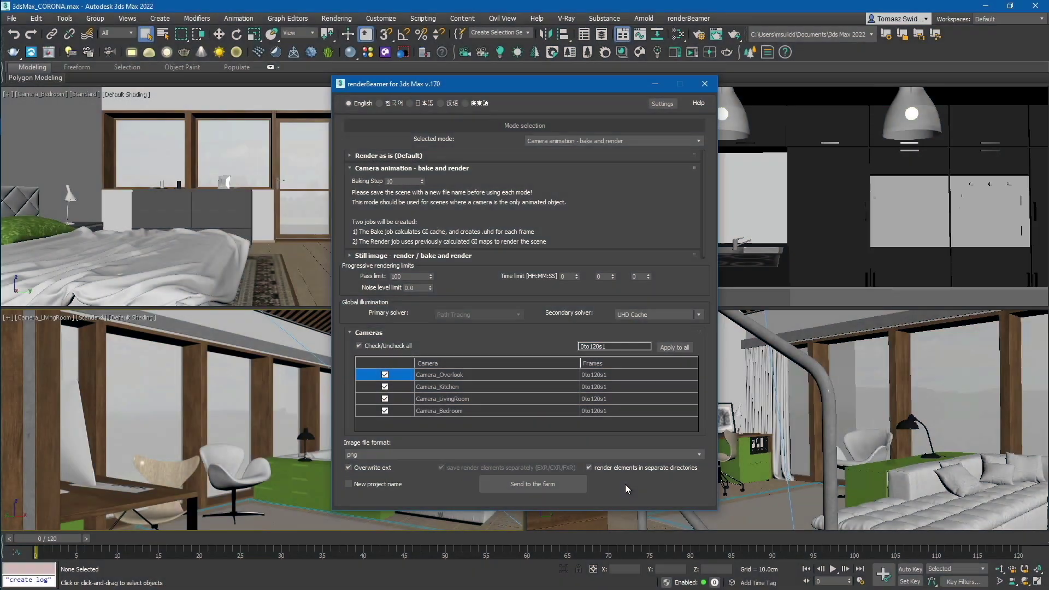
Send the camera animation job to the farm for asset upload.
click(522, 484)
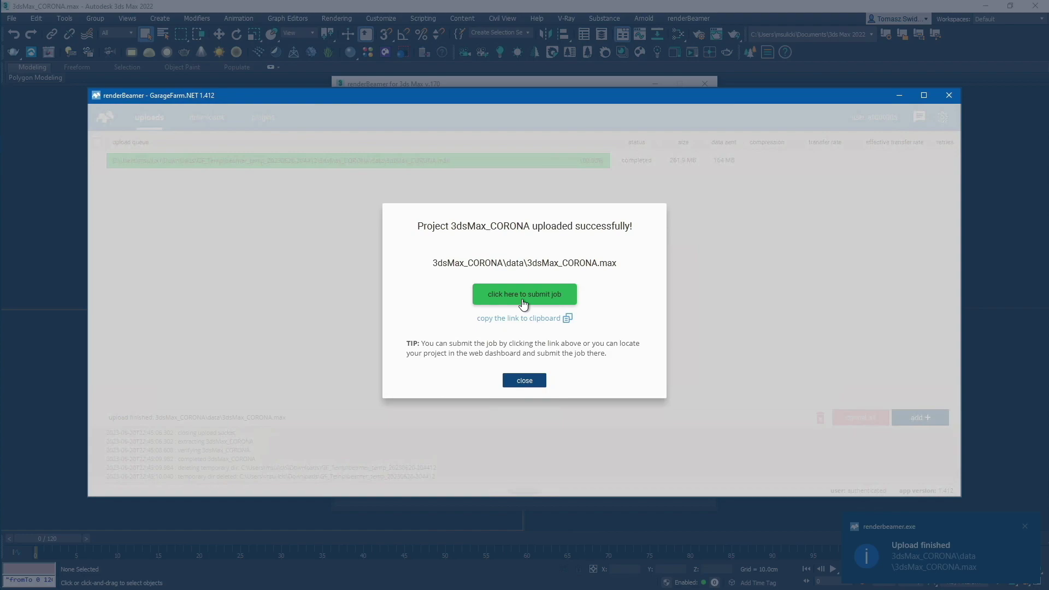
Submit the uploaded project as one job per camera with pass limit 50.
click(522, 297)
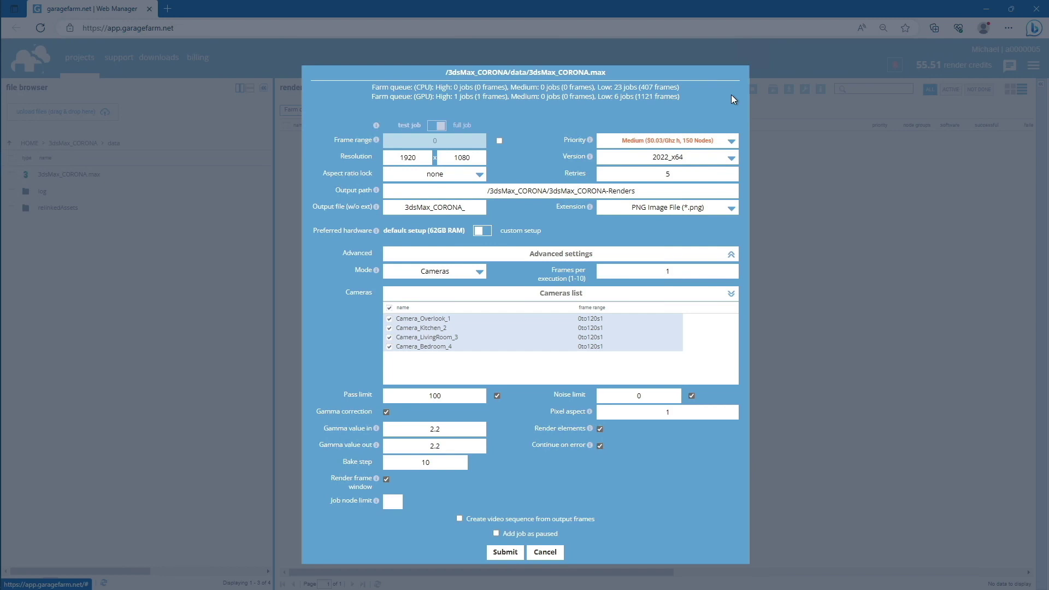
click(454, 271)
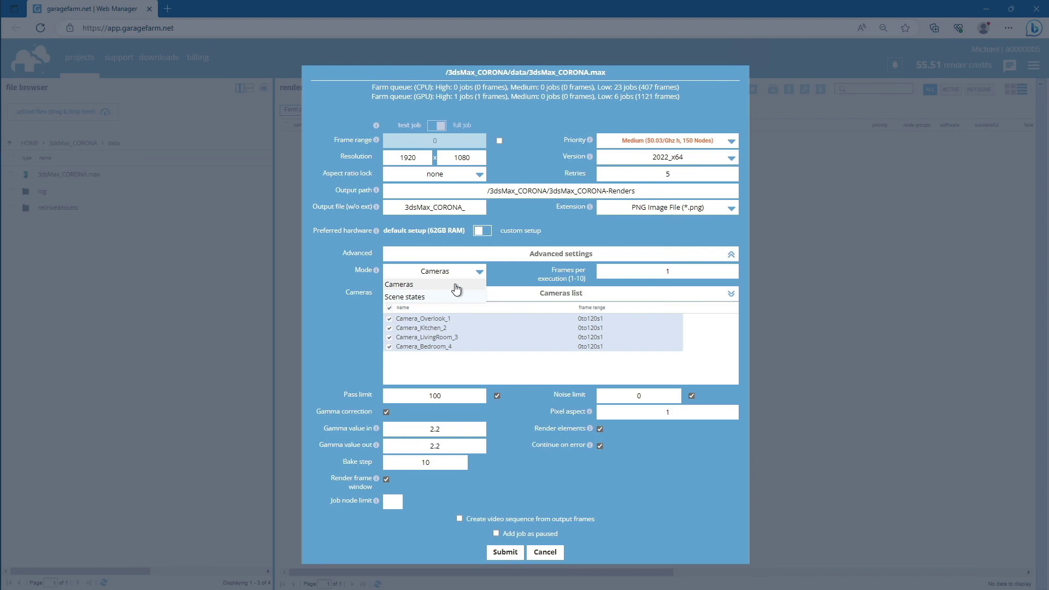
click(456, 285)
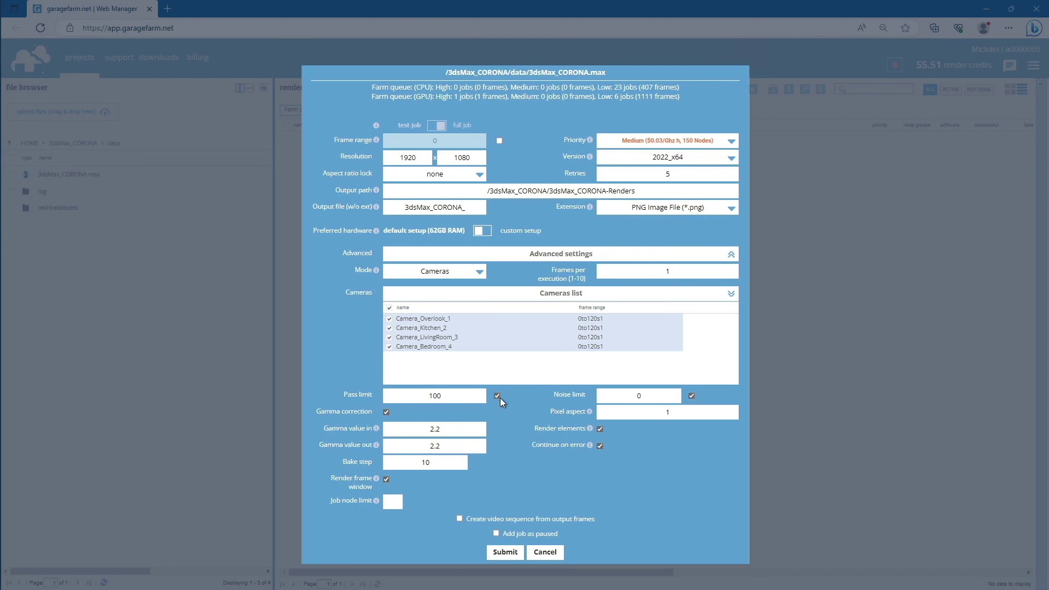
double_click(453, 398)
text(50)
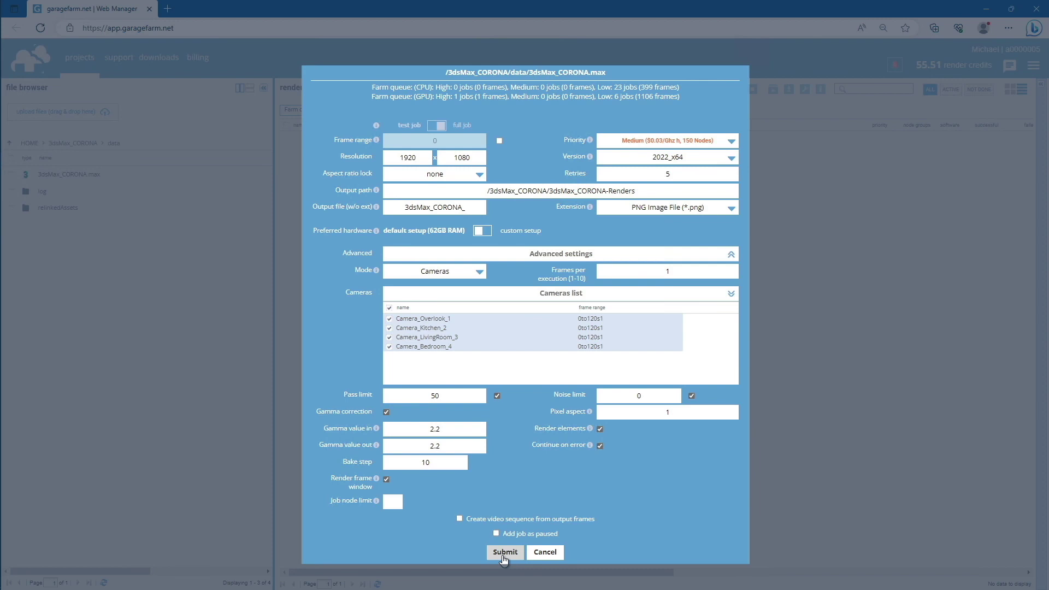
click(503, 553)
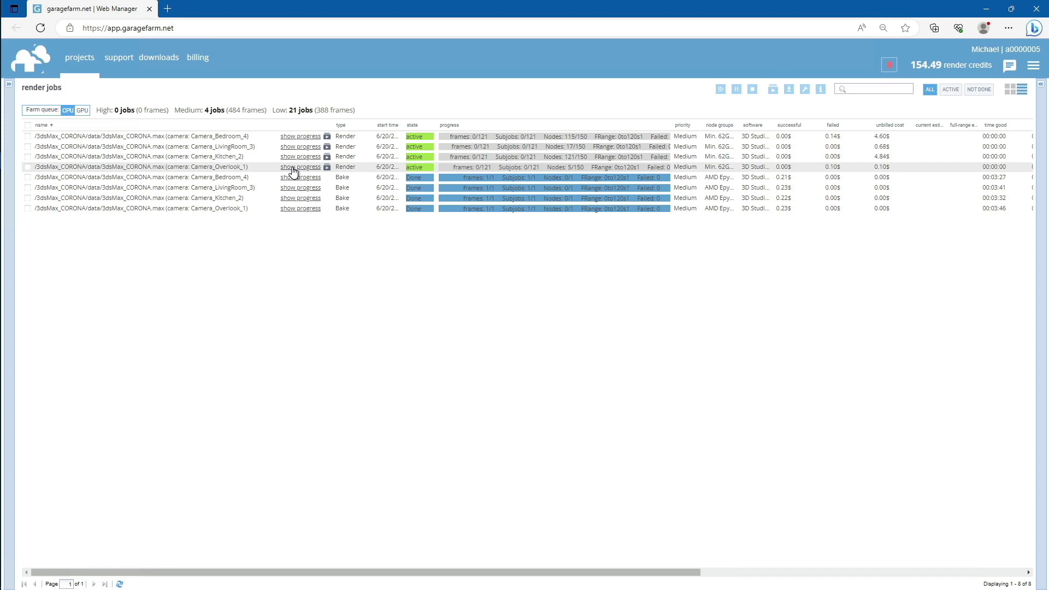
Open the Overlook_1 job's progress details and preview the render of frame 6.
click(293, 170)
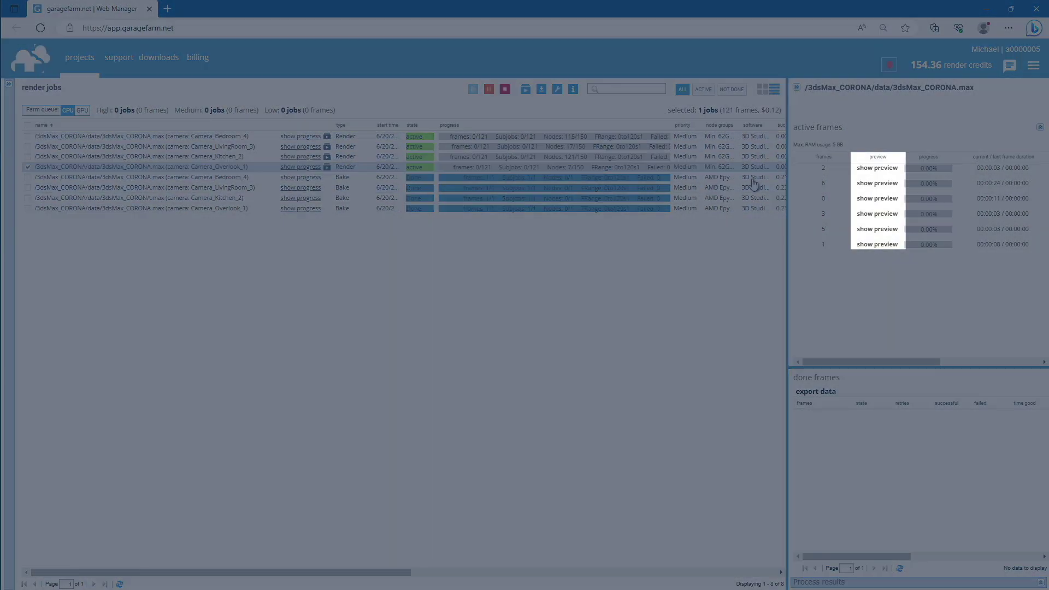
click(875, 183)
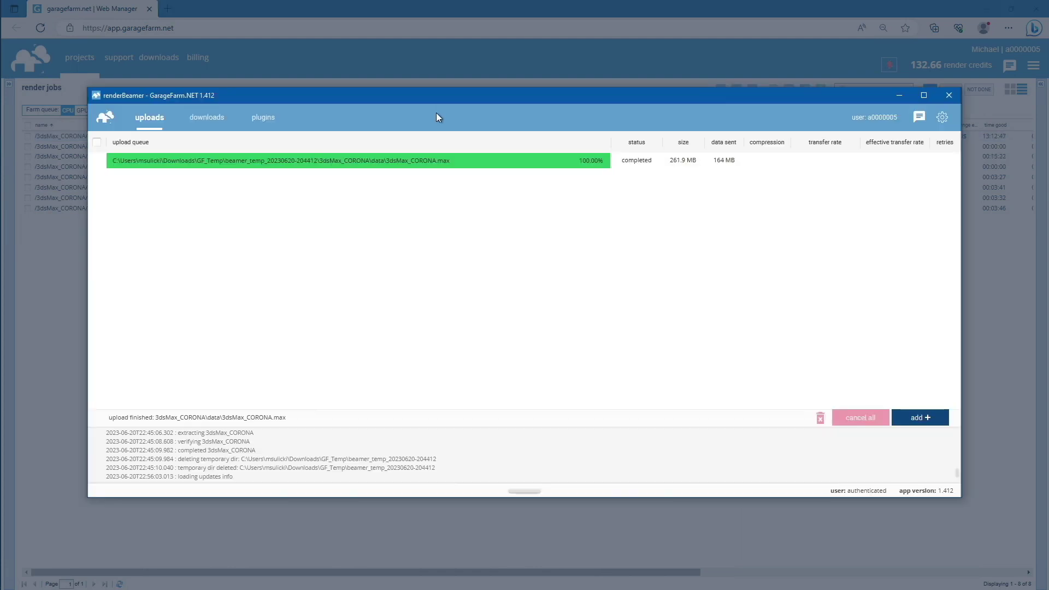
Refresh the renderBeamer downloads, download all four camera render sets, and open the Kitchen_2 folder.
click(198, 120)
click(816, 421)
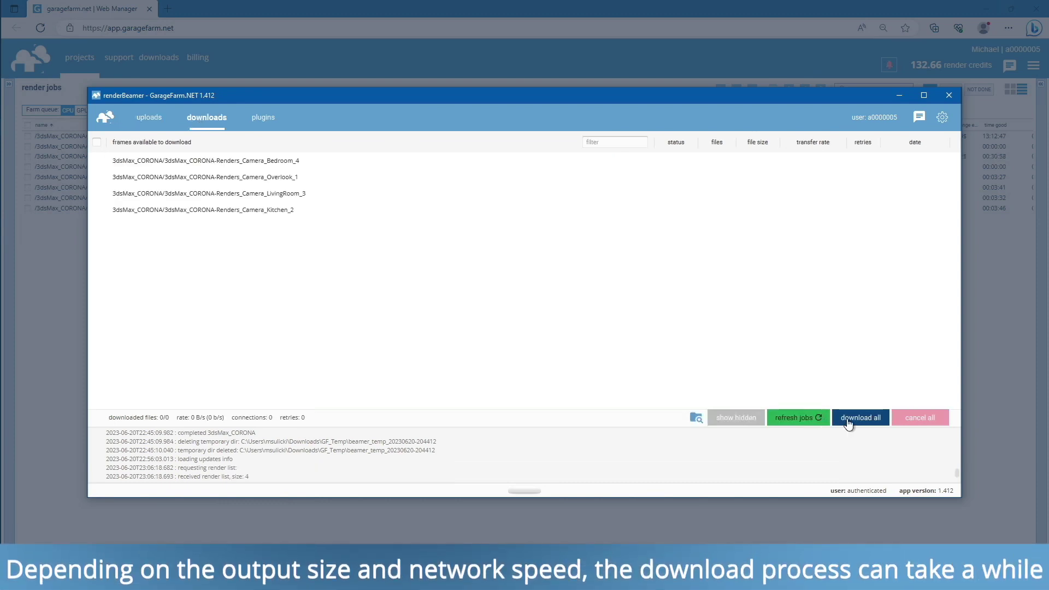
click(867, 423)
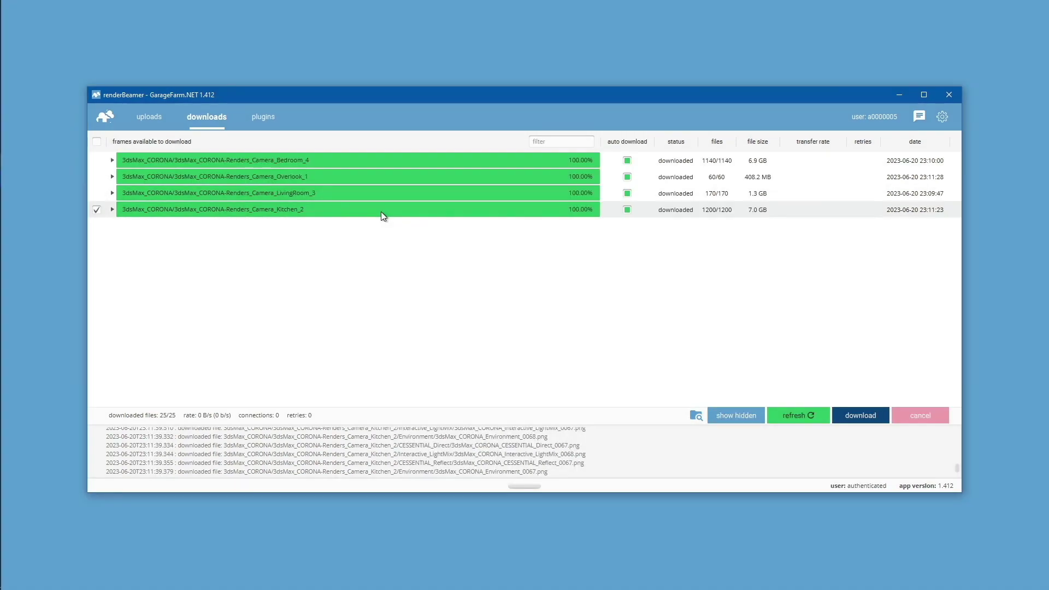
right_click(381, 212)
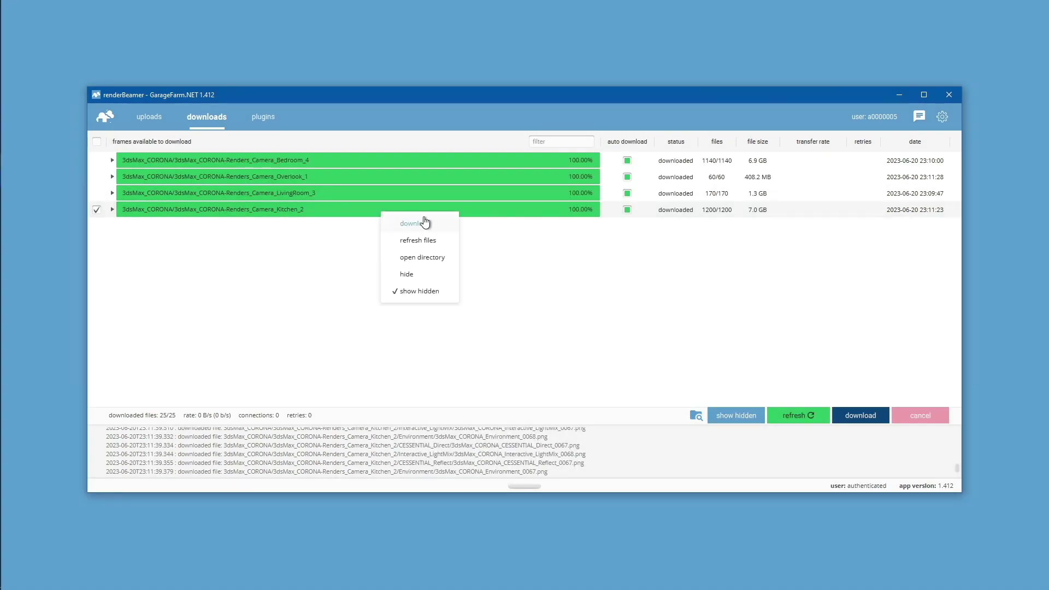
click(420, 266)
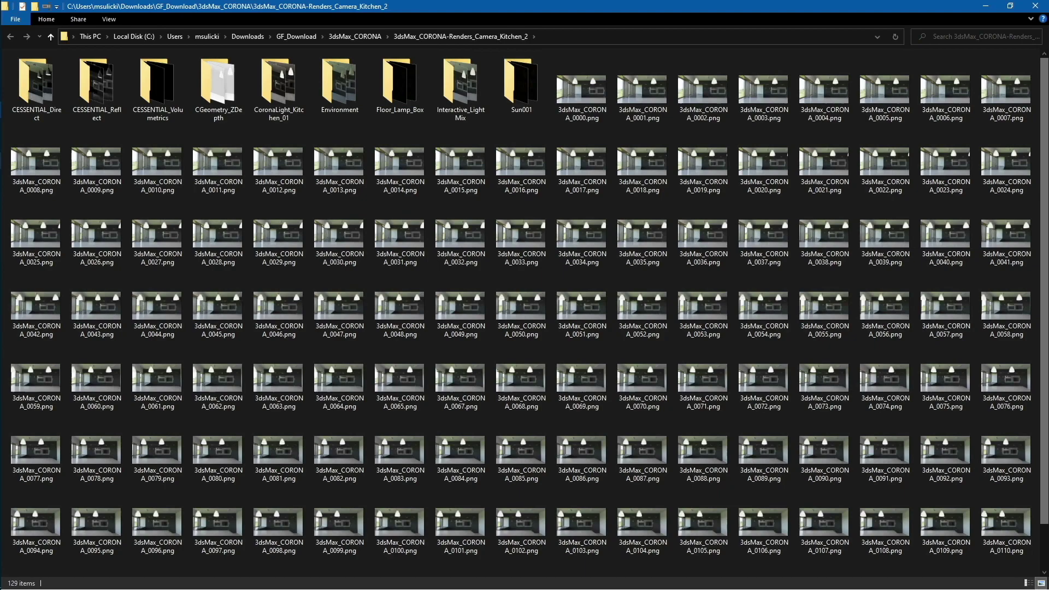
click(702, 315)
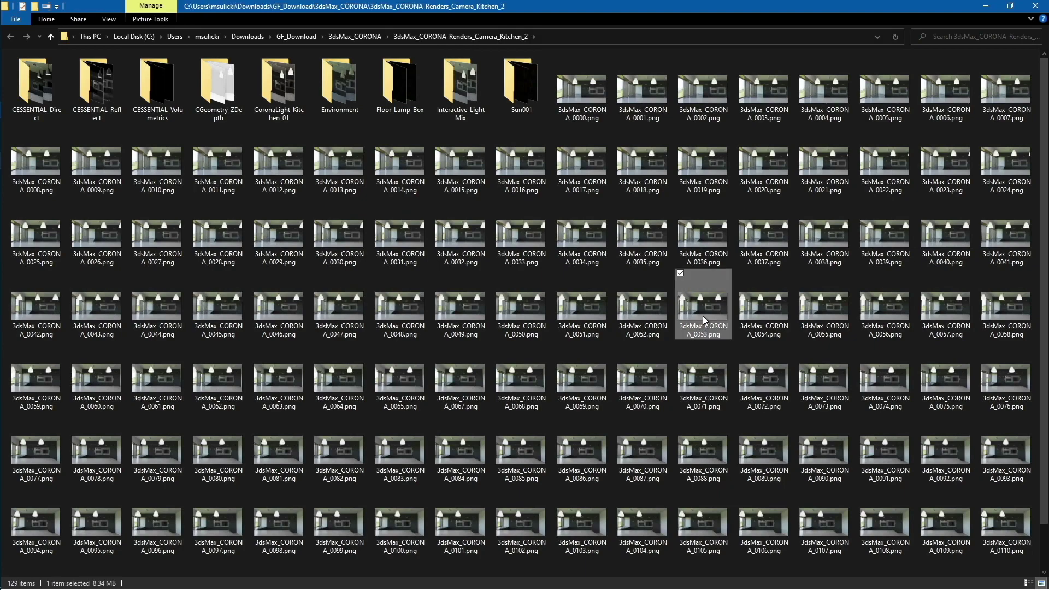
double_click(702, 316)
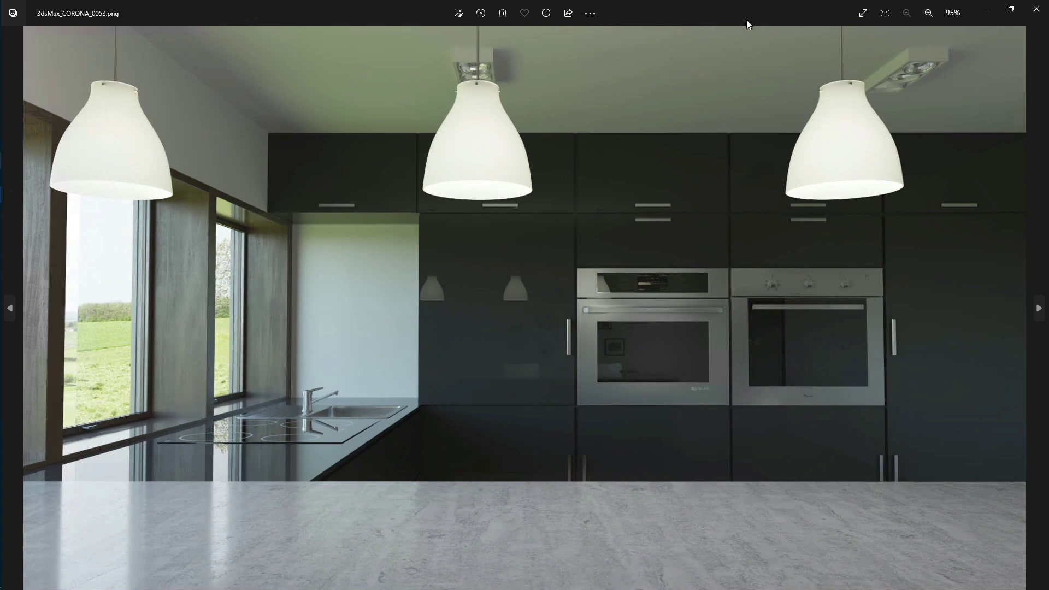
click(1036, 9)
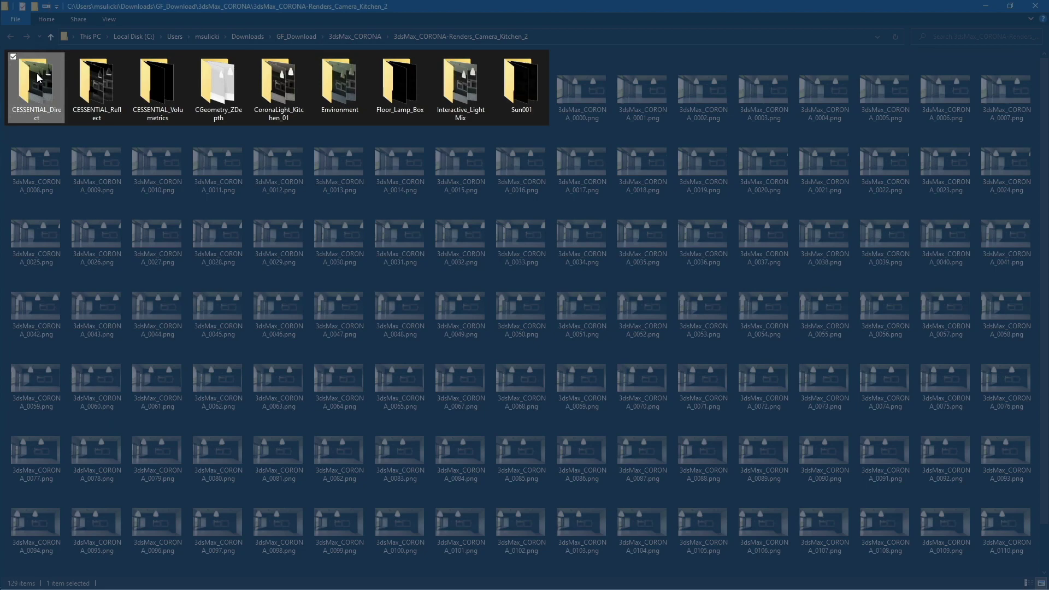
Return to renderBeamer to confirm all four camera downloads are at 100%.
key(alt+Tab)
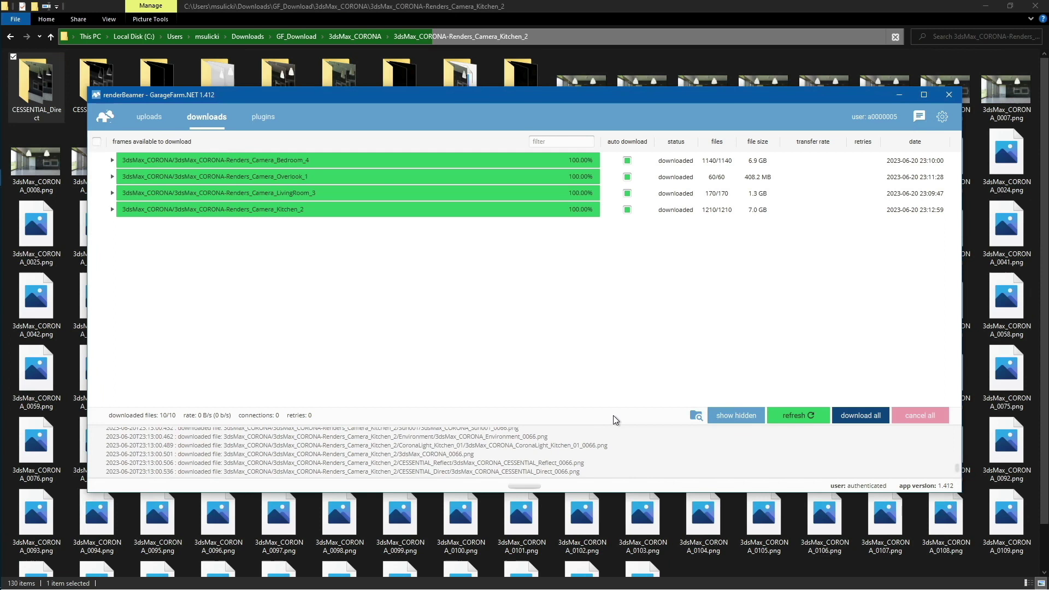